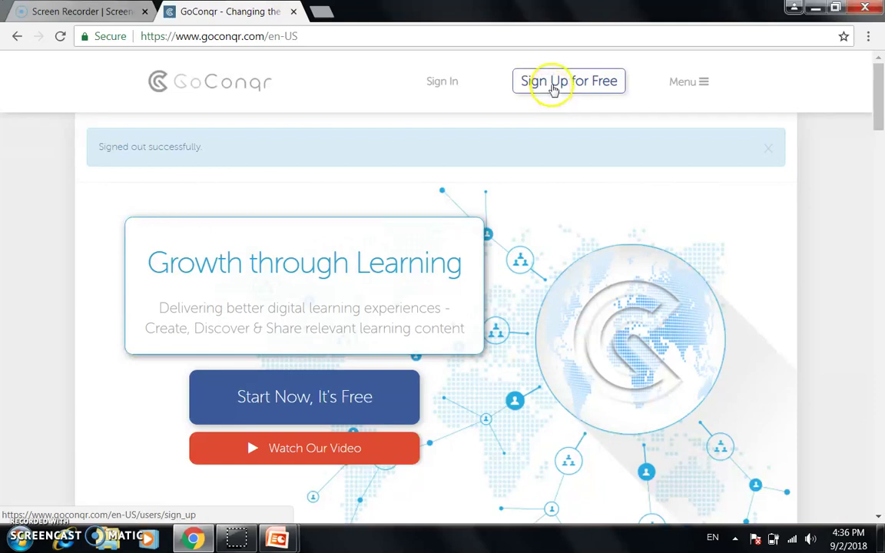
Step: Start a free sign-up using Google and choose the signed-out Google account
left_click(552, 86)
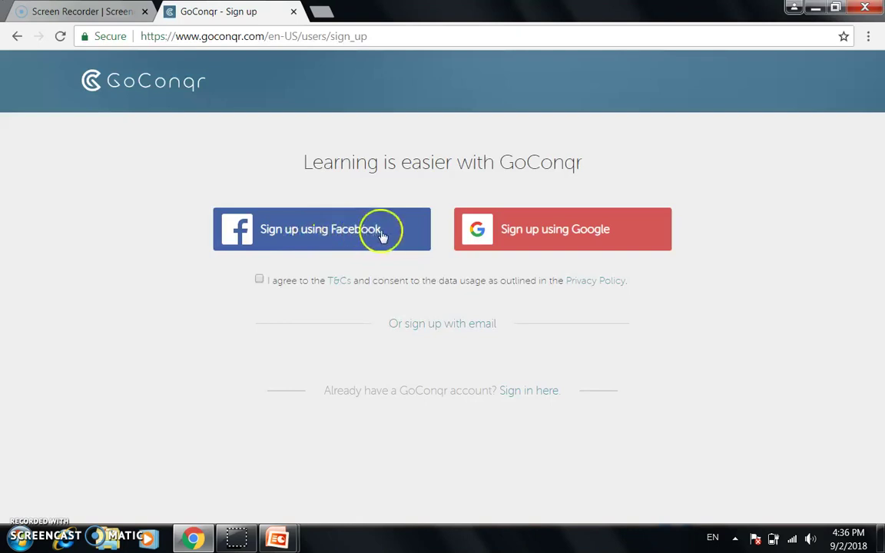
left_click(605, 237)
left_click(581, 236)
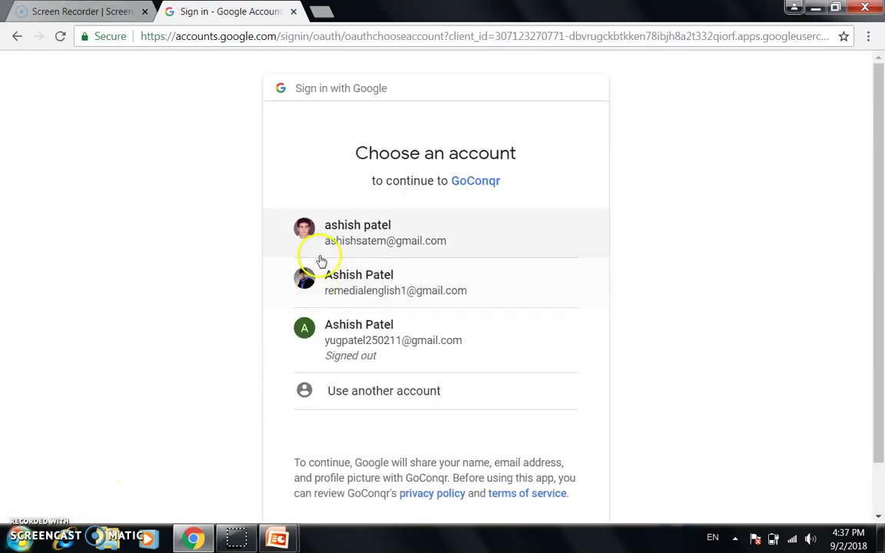
left_click(363, 337)
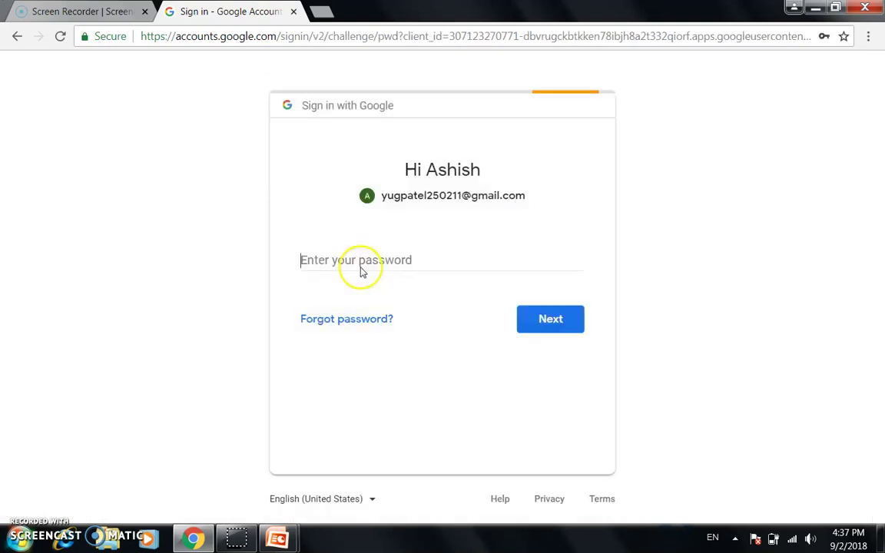
Step: Enter the Google account password and submit it to complete the sign-up
left_click(395, 266)
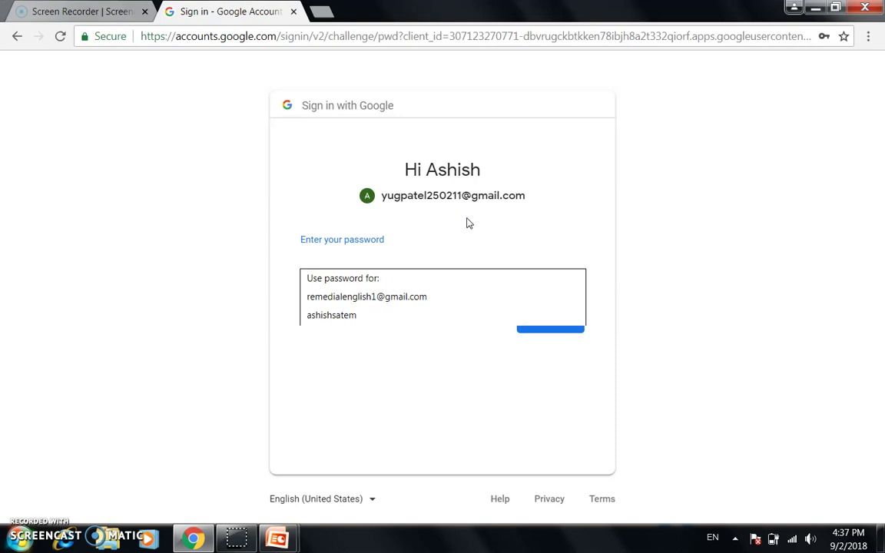
type("••")
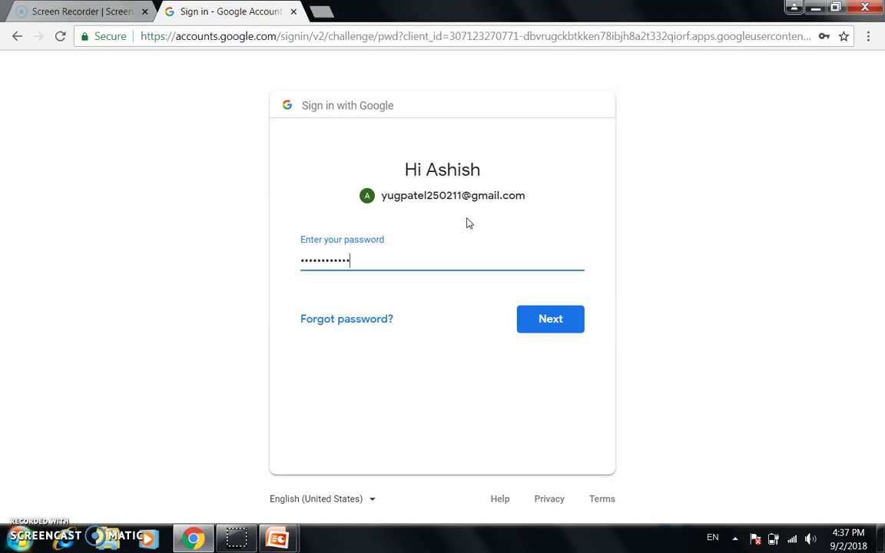
left_click(523, 324)
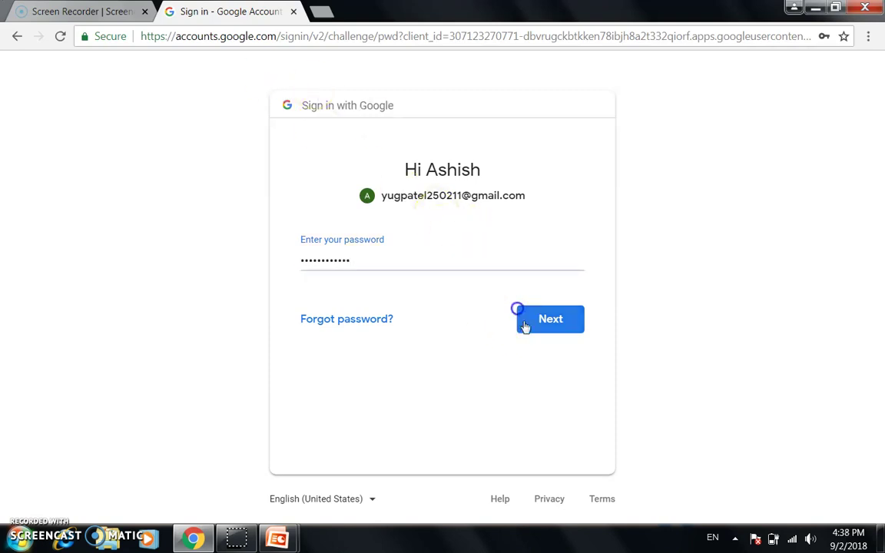
left_click(526, 325)
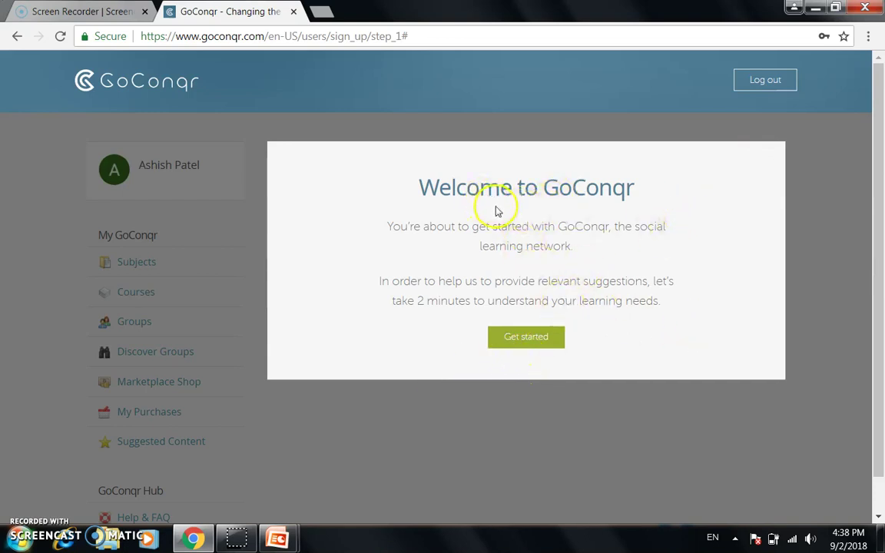
Step: Start the learning profile and set the purpose to teach at secondary level
left_click(528, 347)
left_click(529, 351)
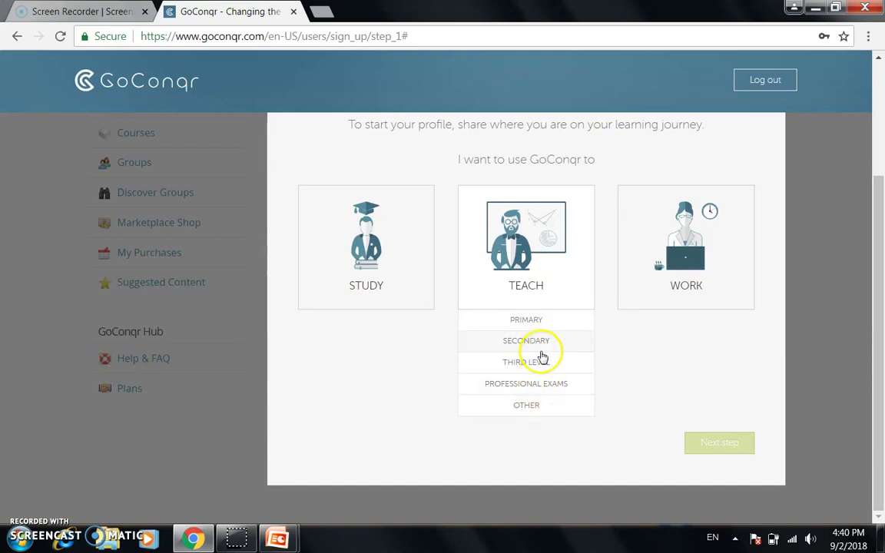
left_click(541, 343)
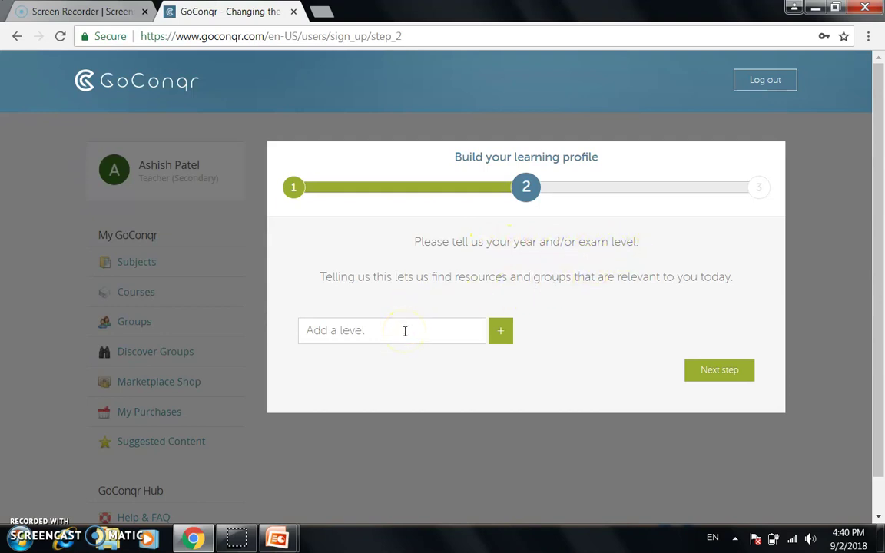
Step: Enter Secondary as the year or exam level and continue to the subject selection
left_click(404, 330)
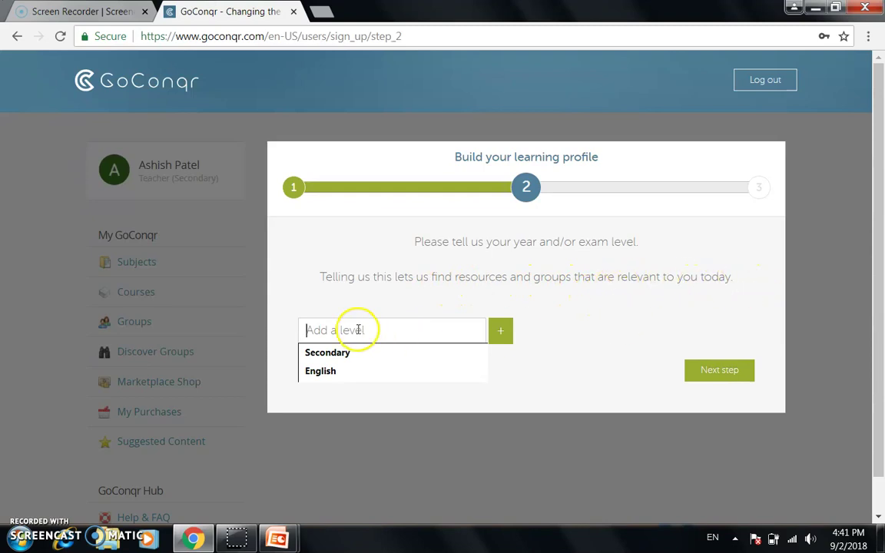
left_click(357, 328)
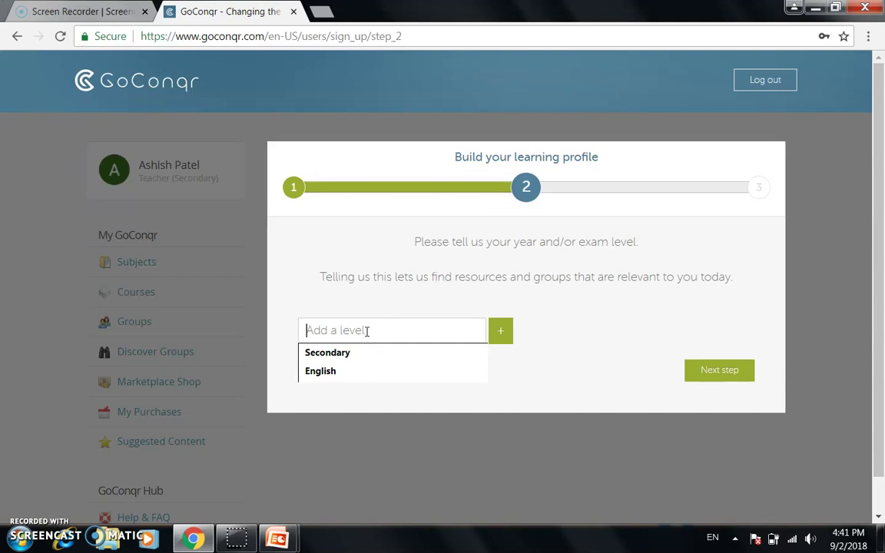
left_click(458, 319)
left_click(340, 354)
left_click(736, 371)
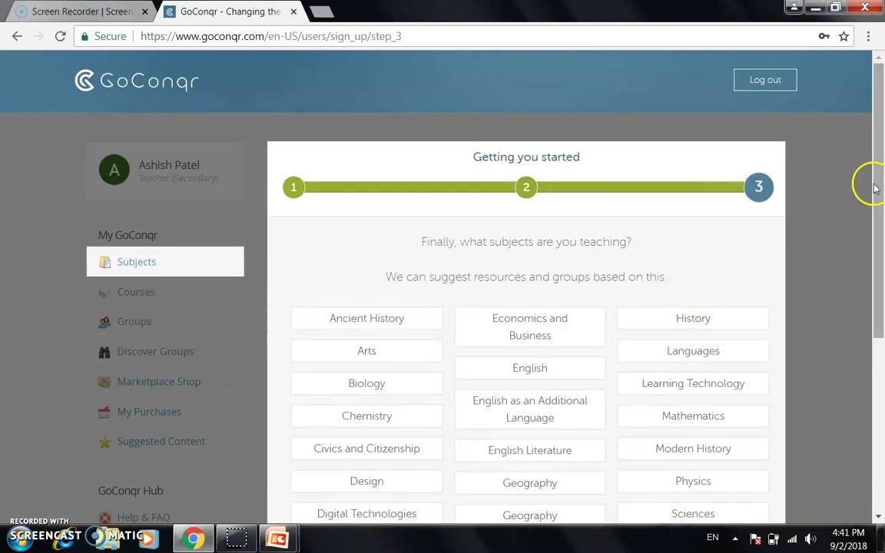
Step: Select English and English as an Additional Language as the subjects taught
scroll(881, 247, "down", 1)
scroll(881, 248, "down", 1)
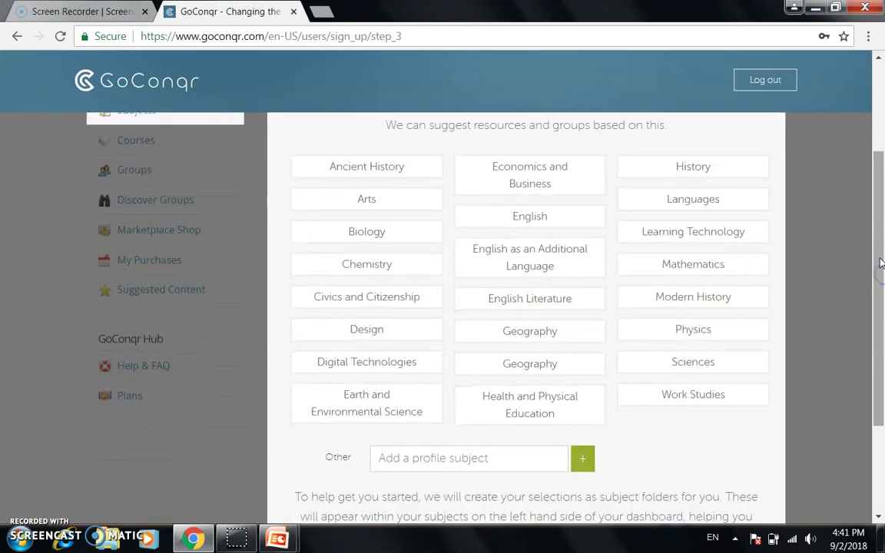
left_click(569, 226)
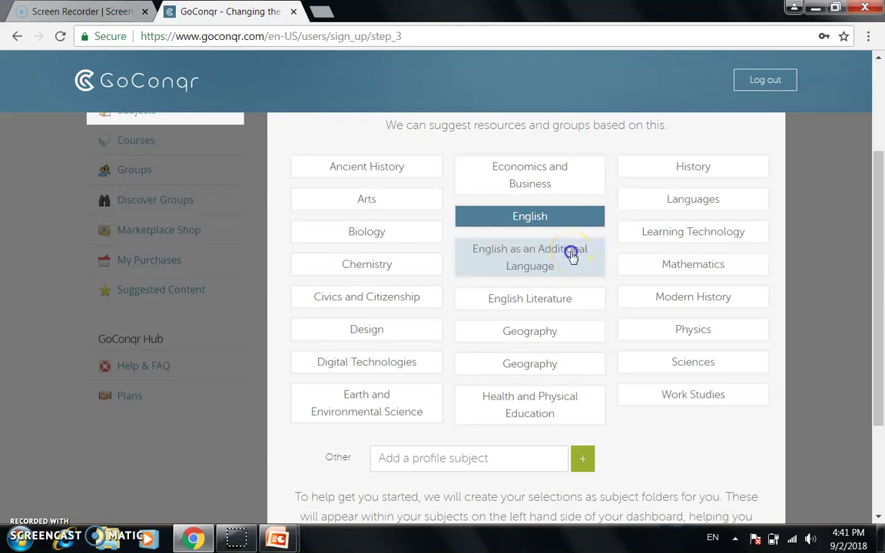
left_click(570, 256)
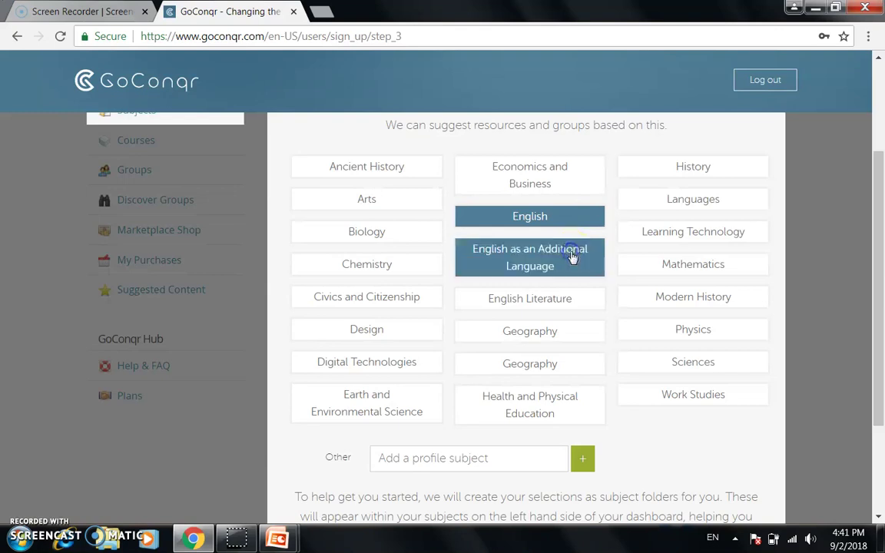
Step: Add Hindi as another profile subject
left_click(487, 459)
left_click(582, 454)
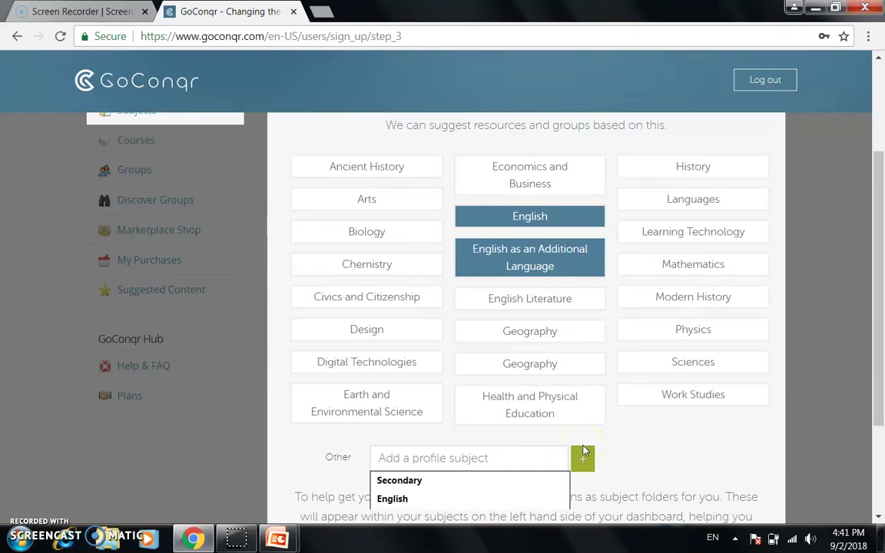
type("H")
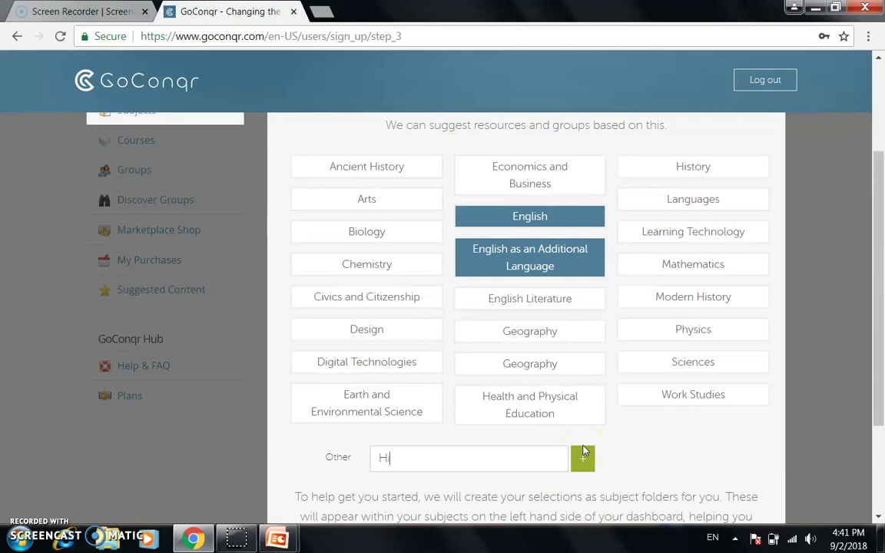
type("indi")
left_click(580, 458)
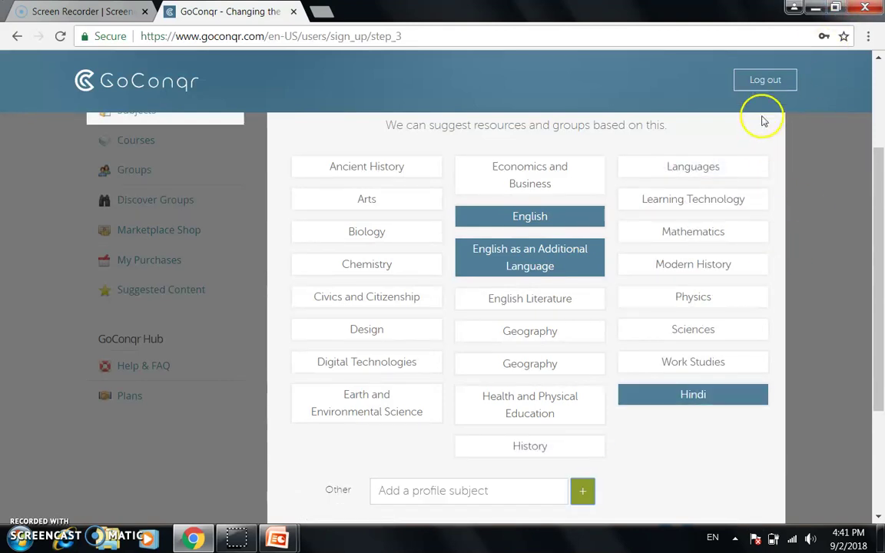
Step: Submit the chosen subjects and finish the profile setup to reach the dashboard
scroll(740, 279, "down", 3)
left_click(714, 445)
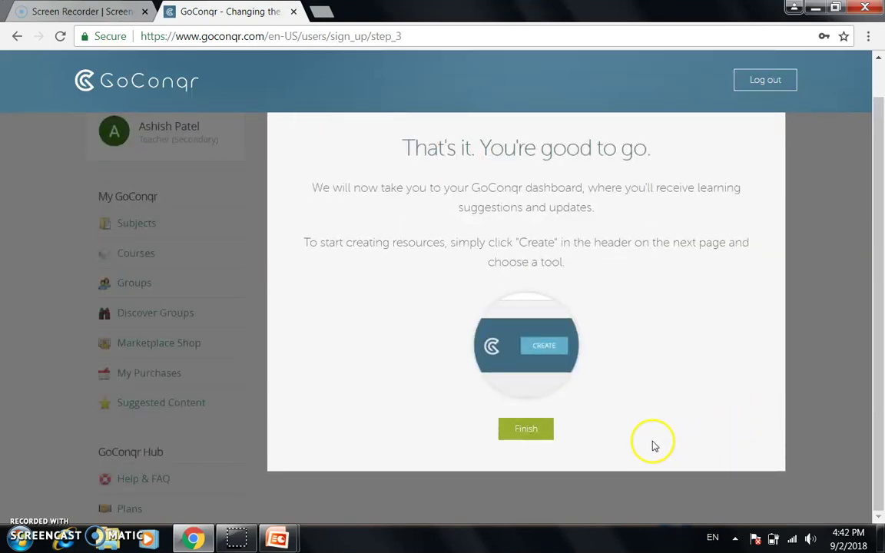
left_click(520, 431)
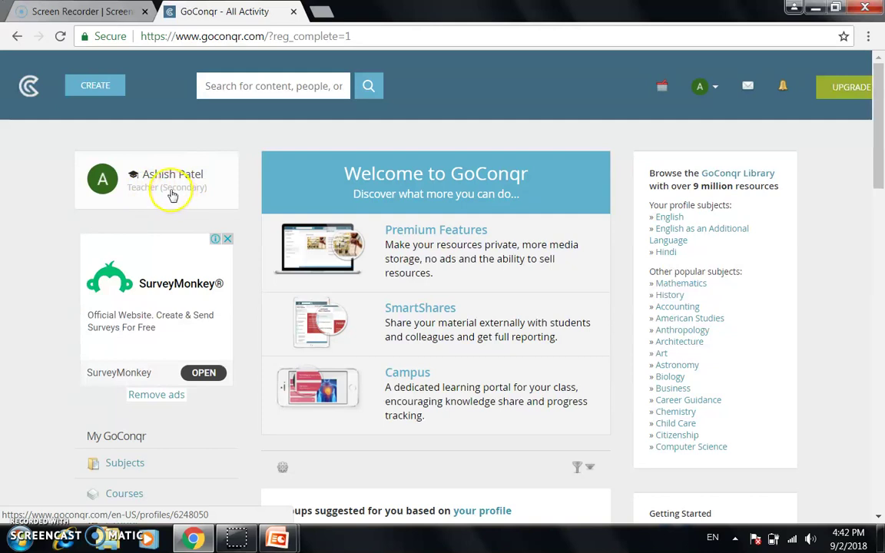
Step: Create a new quiz from the dashboard
left_click(110, 93)
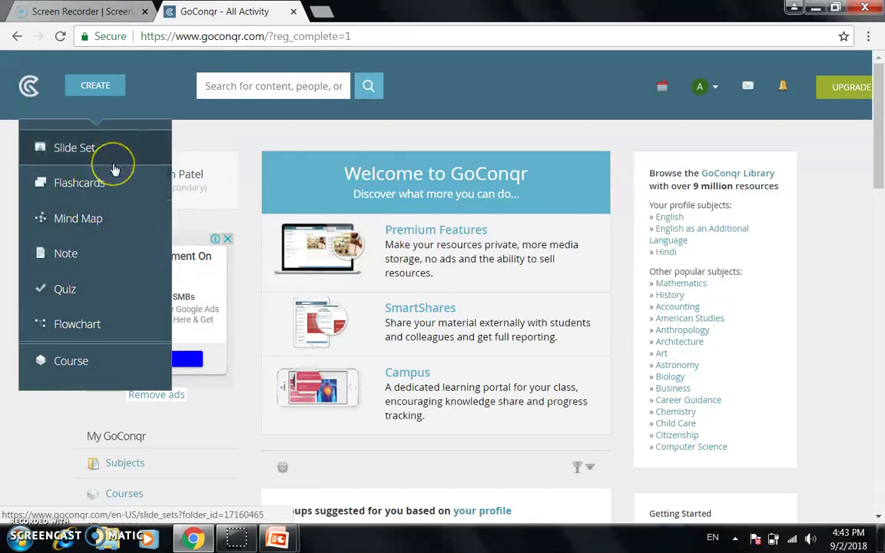
left_click(99, 293)
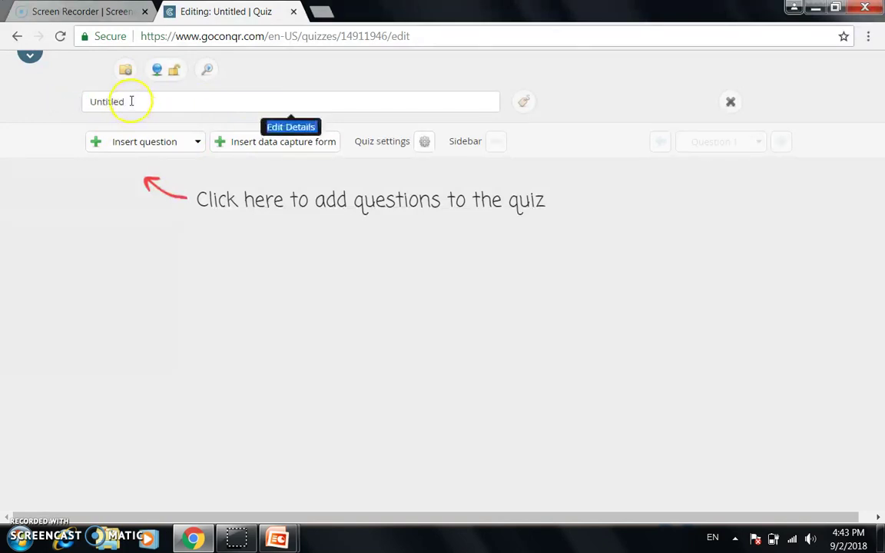
Step: Set the quiz title to "V-3 SELECT THE WORD OPPOSITE IN MEANING" in the resource details
left_click(126, 101)
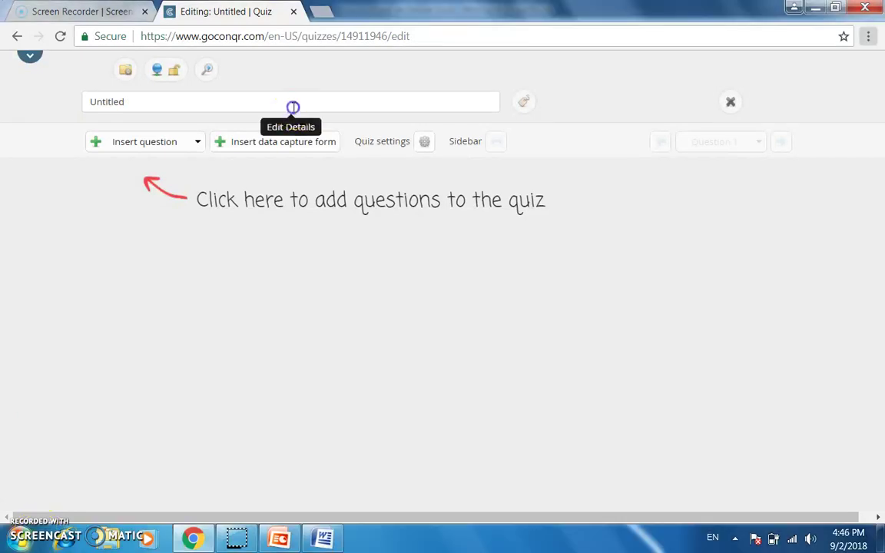
left_click(293, 107)
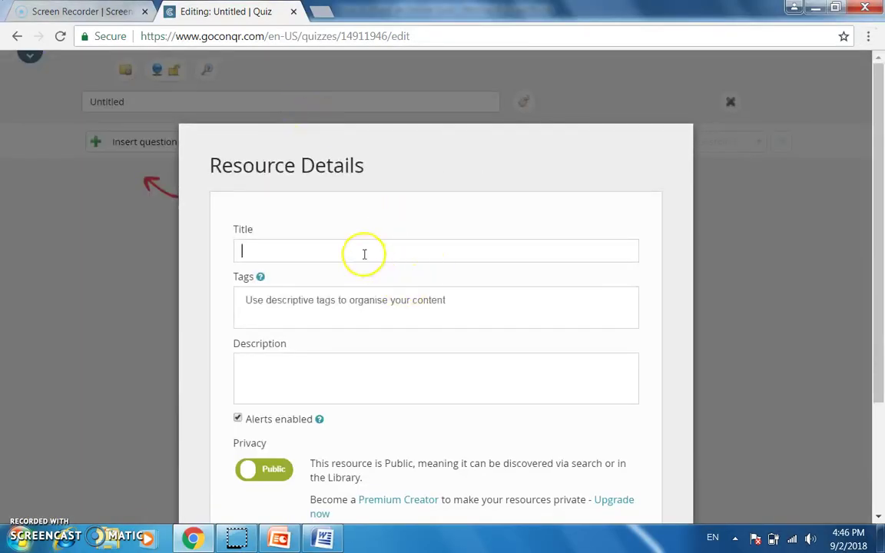
right_click(363, 253)
left_click(402, 347)
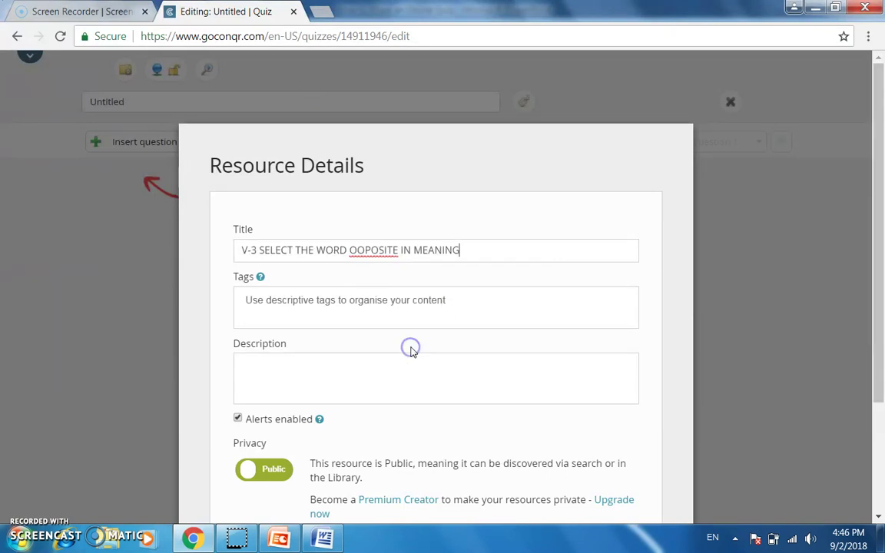
left_click(365, 250)
key("BackSpace")
type("p")
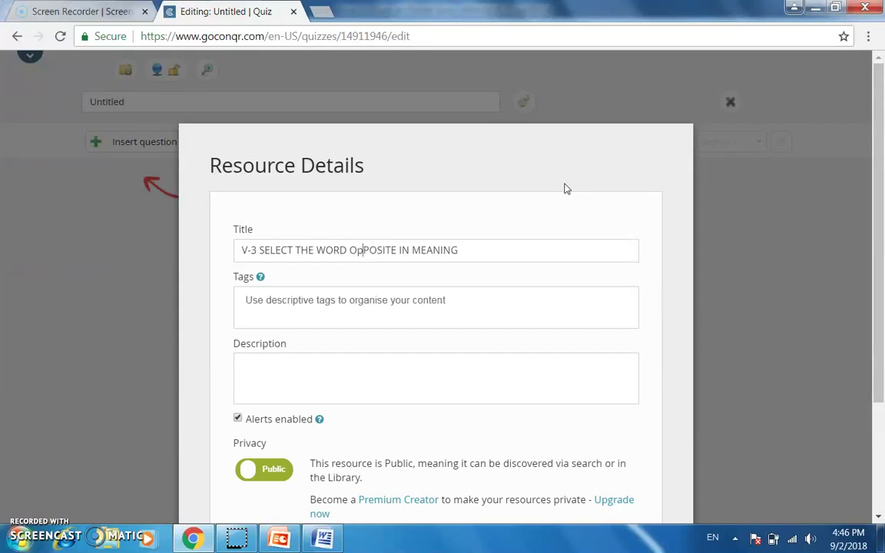
type("P")
Step: Paste "UNIT -5 RANI KI VAAV" as the quiz description and save the resource details
left_click(448, 363)
right_click(261, 367)
left_click(300, 243)
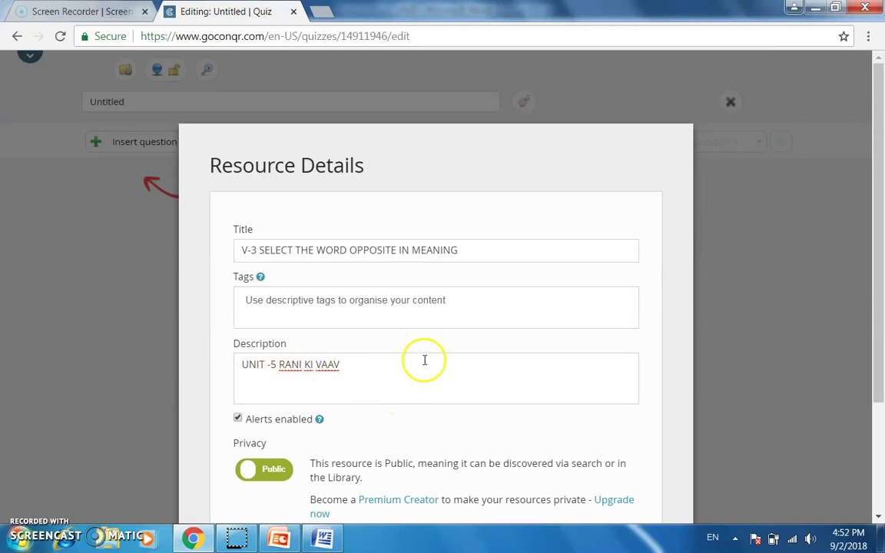
scroll(424, 357, "down", 2)
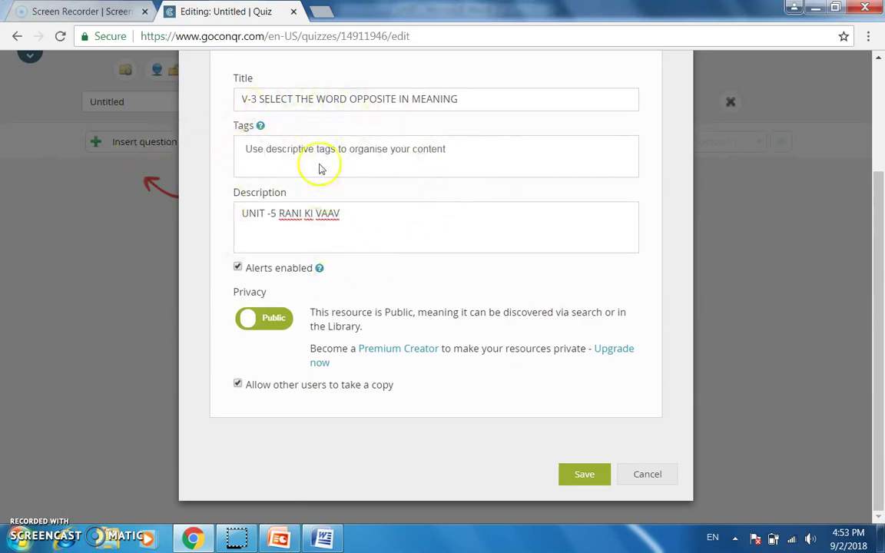
left_click(572, 475)
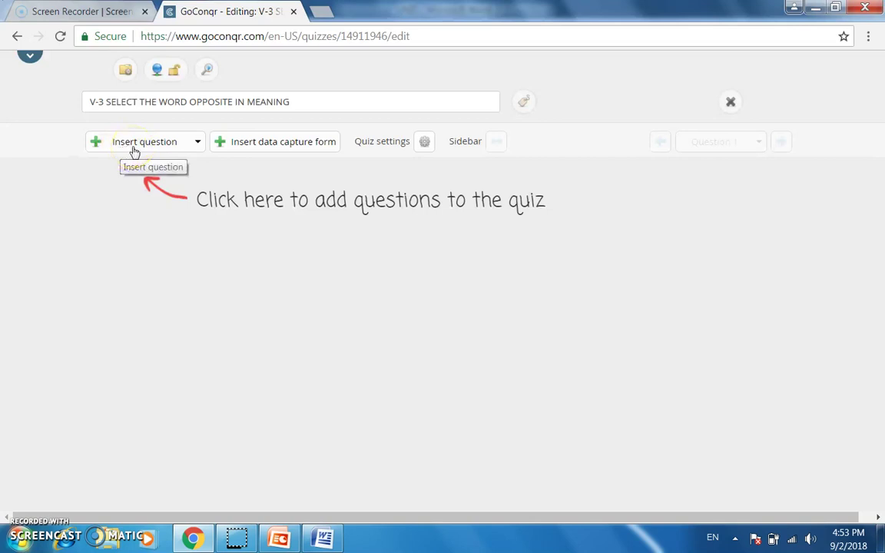
Step: Insert a multiple-choice question into the quiz
left_click(135, 149)
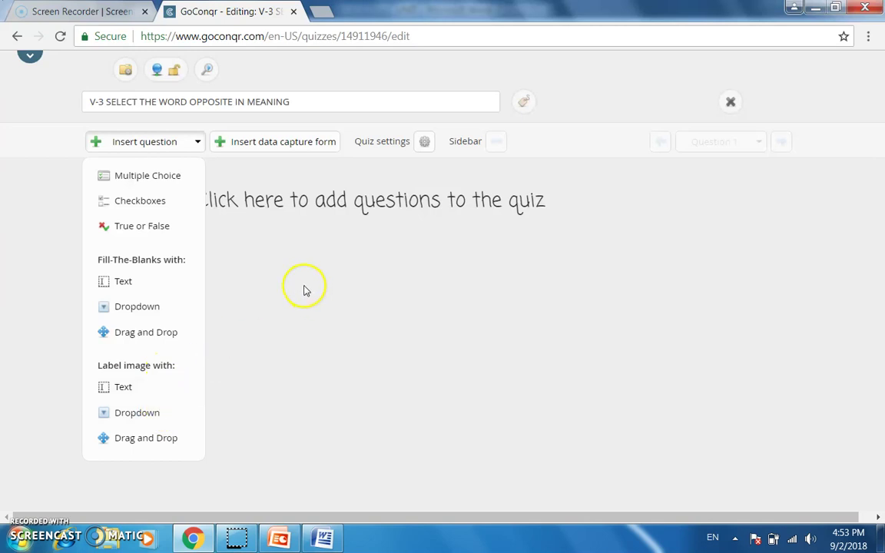
left_click(176, 181)
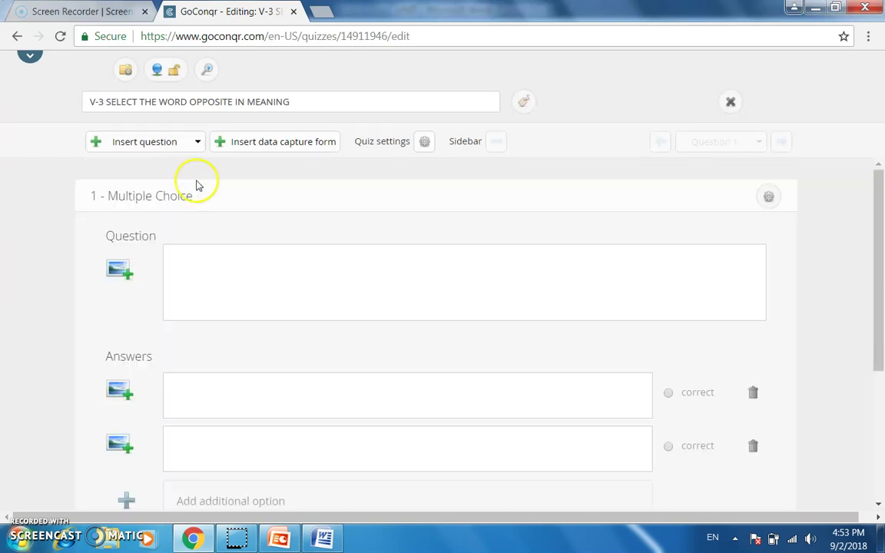
scroll(186, 269, "down", 2)
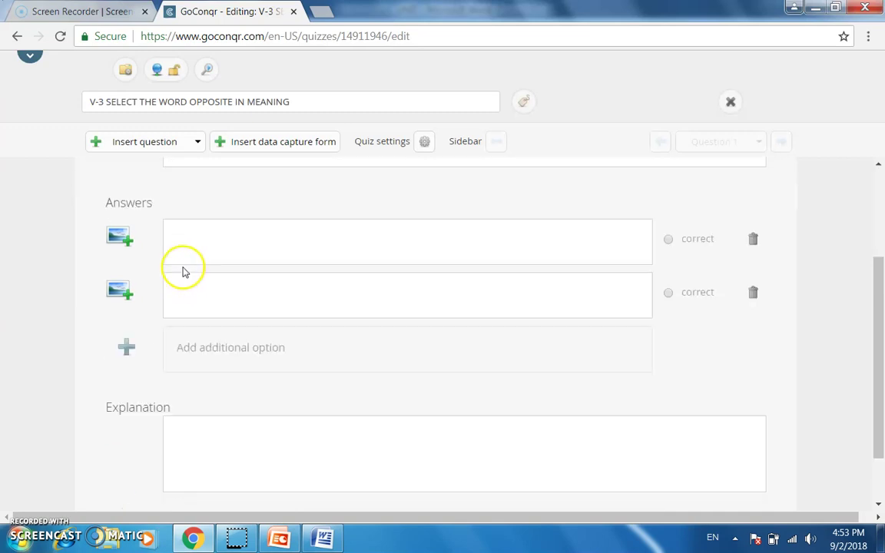
scroll(170, 209, "up", 2)
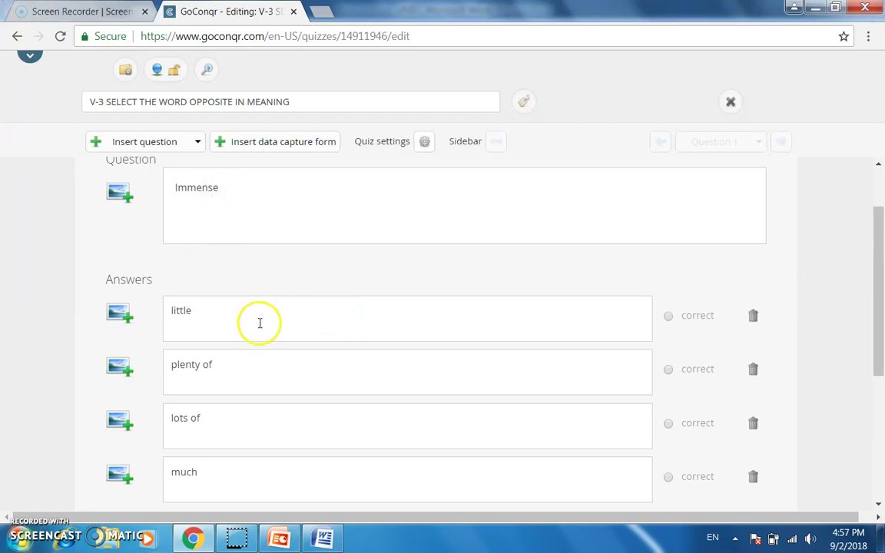
scroll(253, 335, "down", 2)
scroll(252, 321, "up", 2)
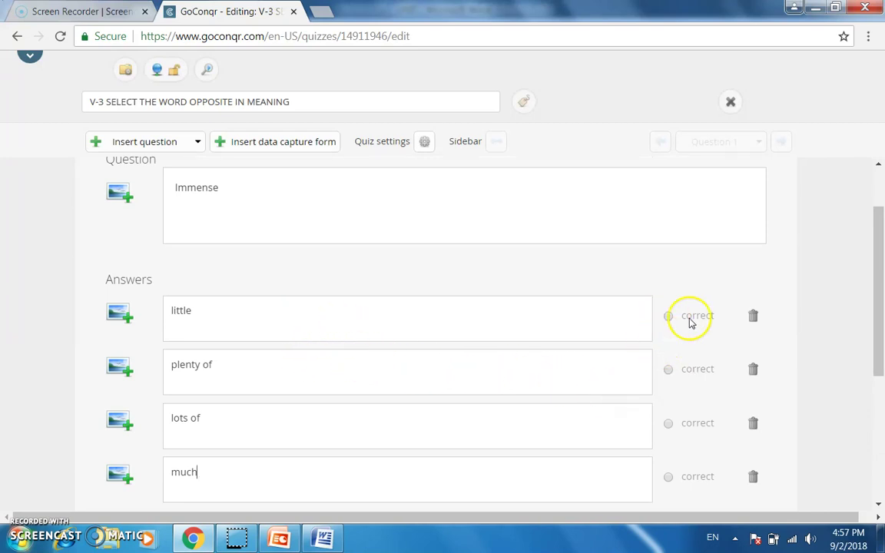
scroll(697, 354, "down", 1)
scroll(612, 322, "down", 3)
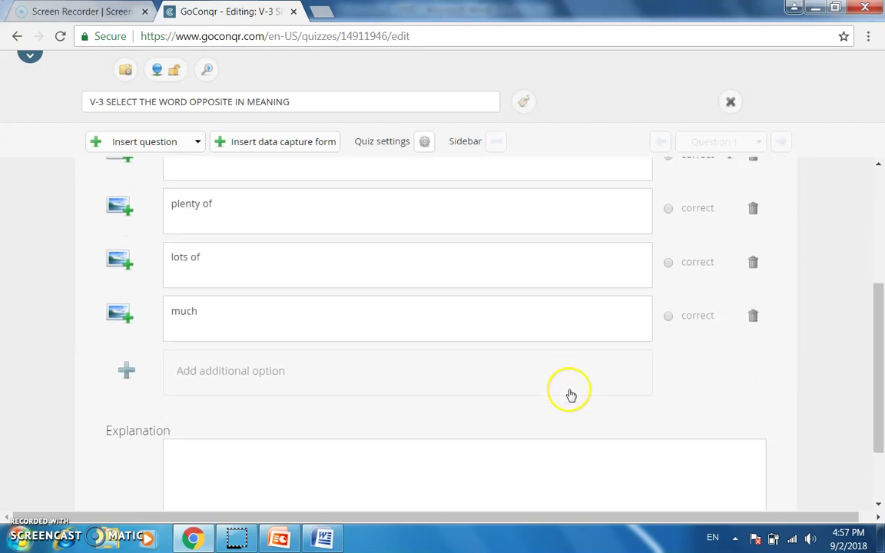
Step: Check the "Immense" question with "little" as the correct answer and save it to the quiz
scroll(570, 392, "down", 2)
scroll(584, 363, "up", 3)
scroll(587, 362, "up", 1)
scroll(594, 342, "down", 3)
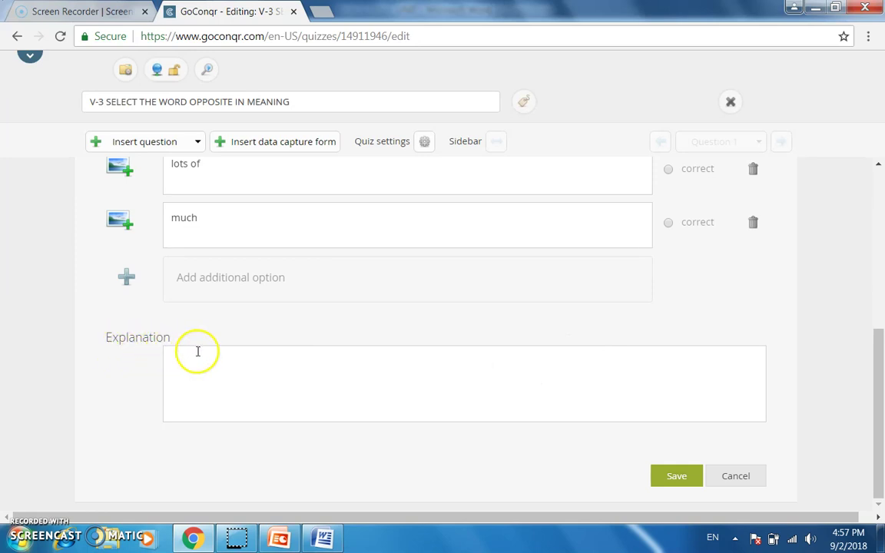
scroll(262, 291, "up", 5)
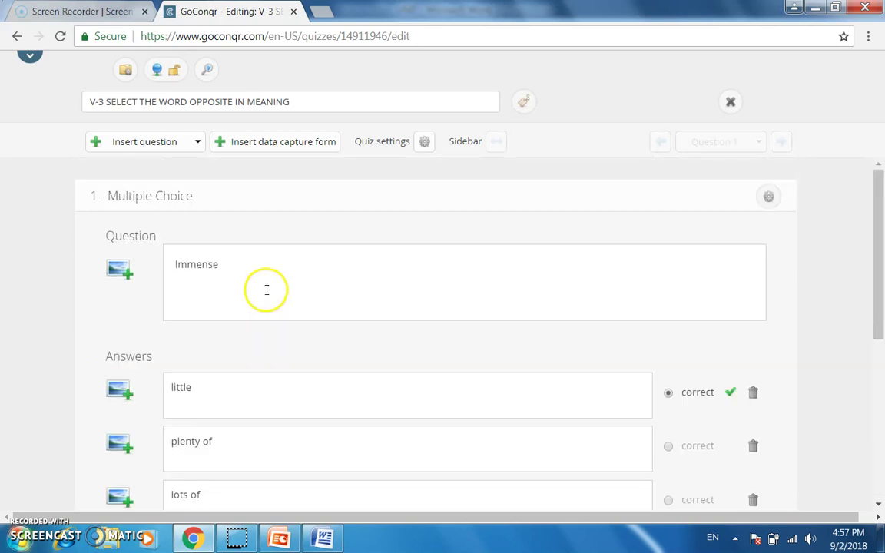
scroll(279, 298, "down", 5)
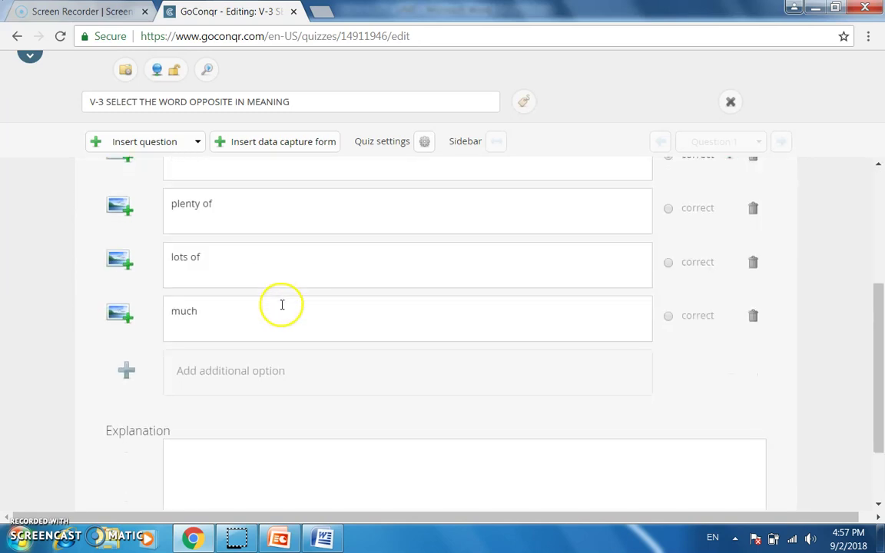
left_click(666, 477)
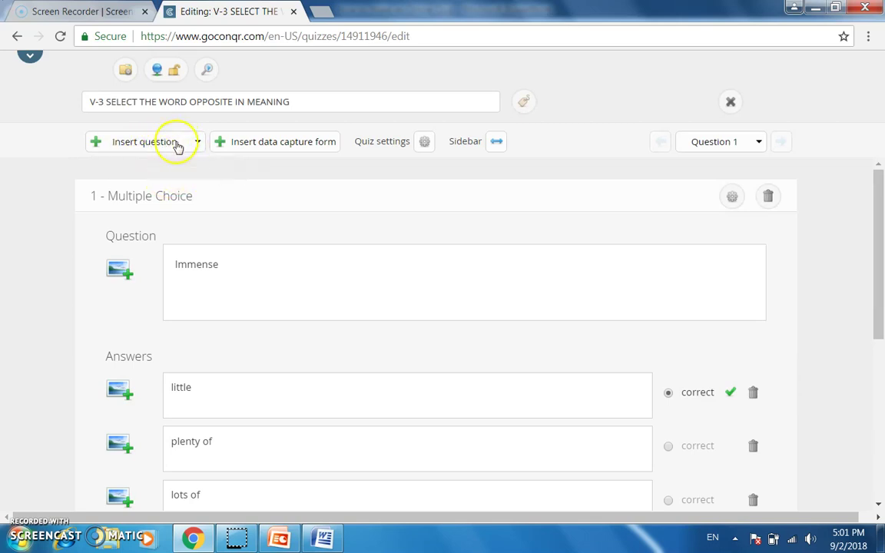
Step: Add a second multiple-choice question "Magnificent" with answers bad (correct), beautiful, ugly and happy, and save it
left_click(175, 143)
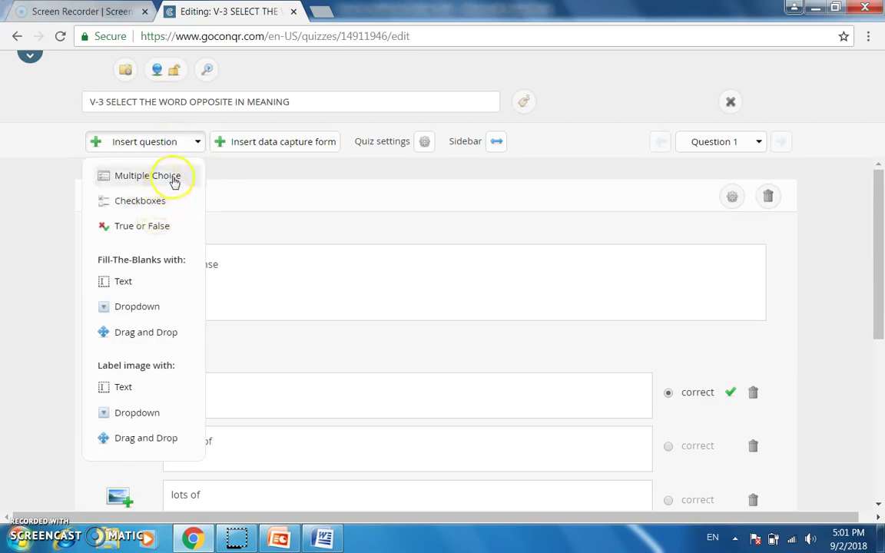
left_click(173, 179)
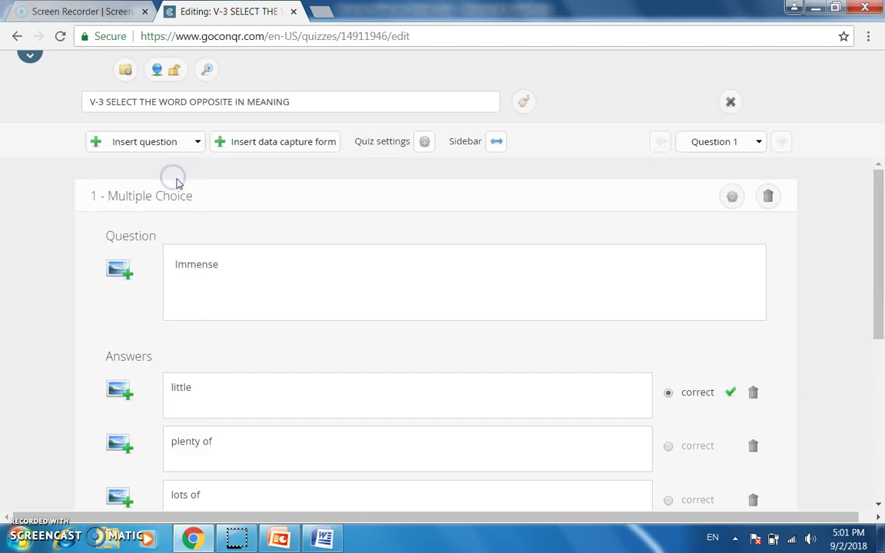
left_click(203, 263)
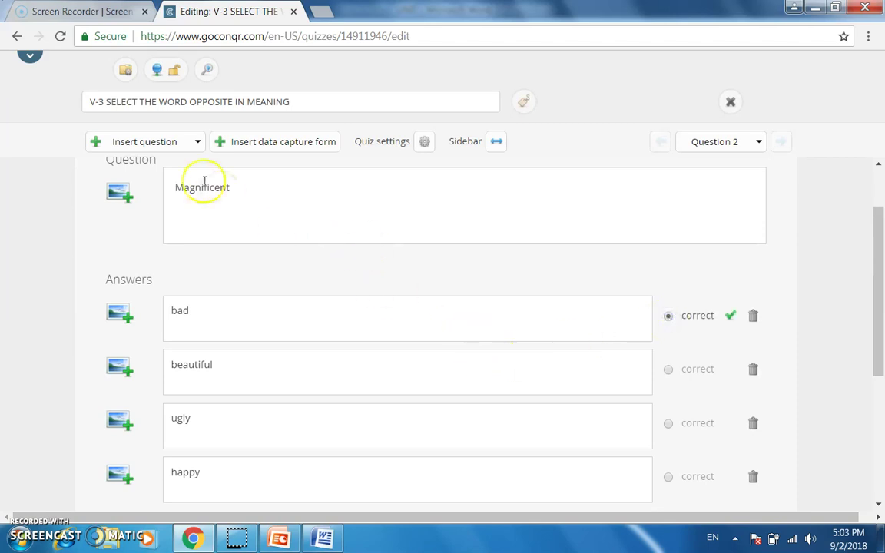
scroll(310, 193, "down", 4)
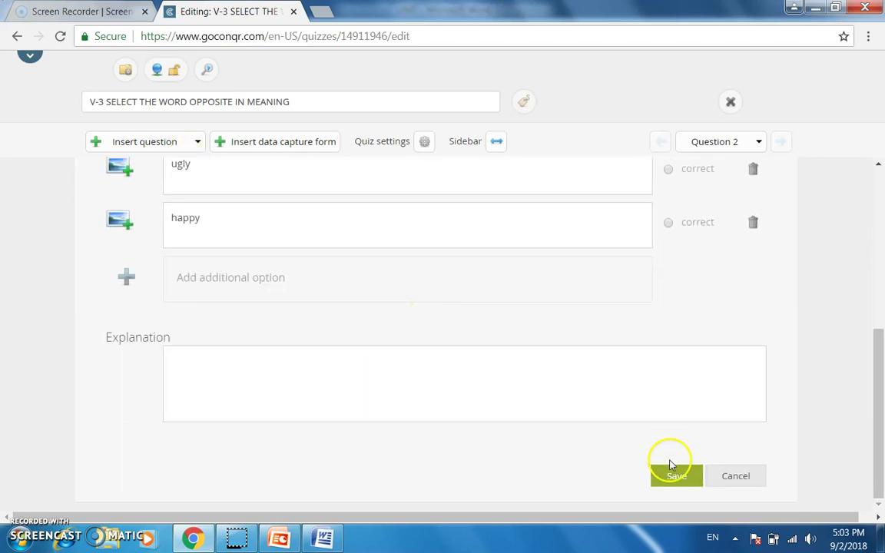
left_click(671, 476)
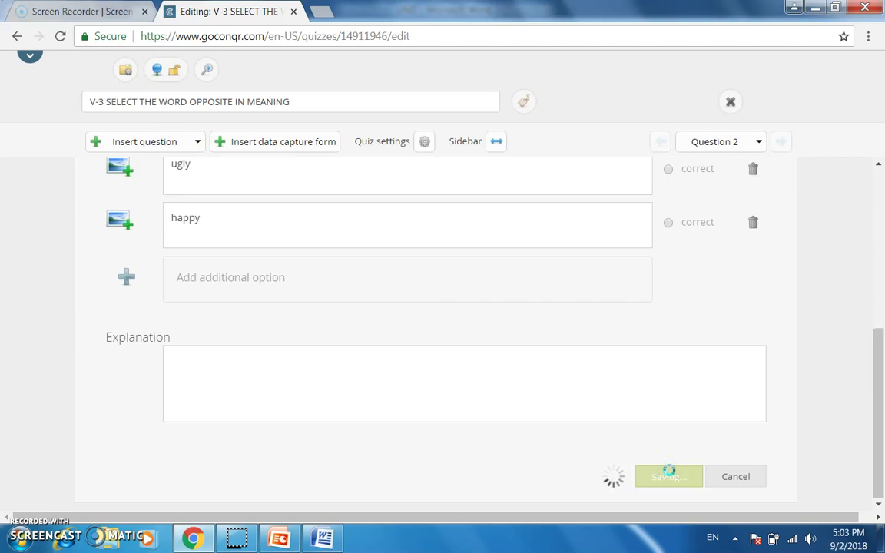
Step: Add a third multiple-choice question "Excellent" with answers Scarcity, Exception, consider and imperfect (correct), and save it
left_click(141, 143)
left_click(163, 176)
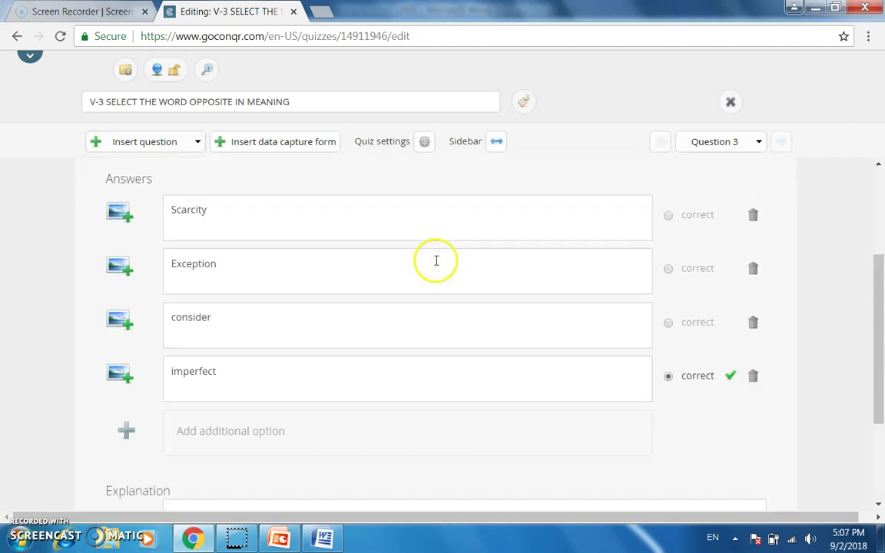
scroll(435, 259, "down", 3)
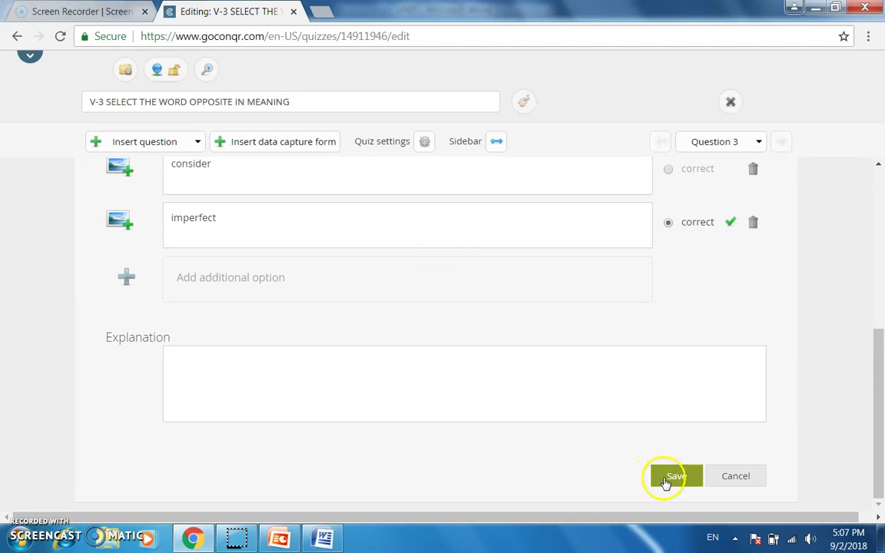
left_click(665, 480)
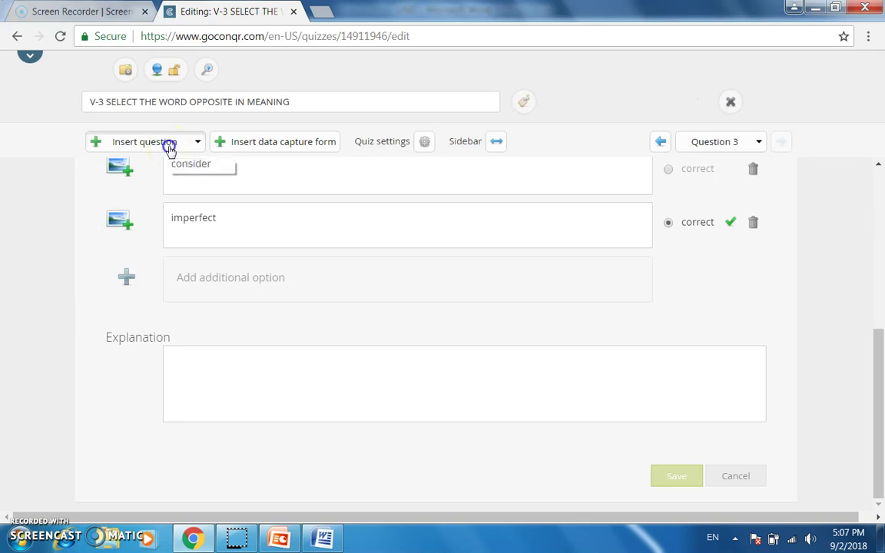
Step: Add a fourth multiple-choice question "Preserve" with answers Prevent, destroy (correct), unkeep and import, and save it
left_click(169, 146)
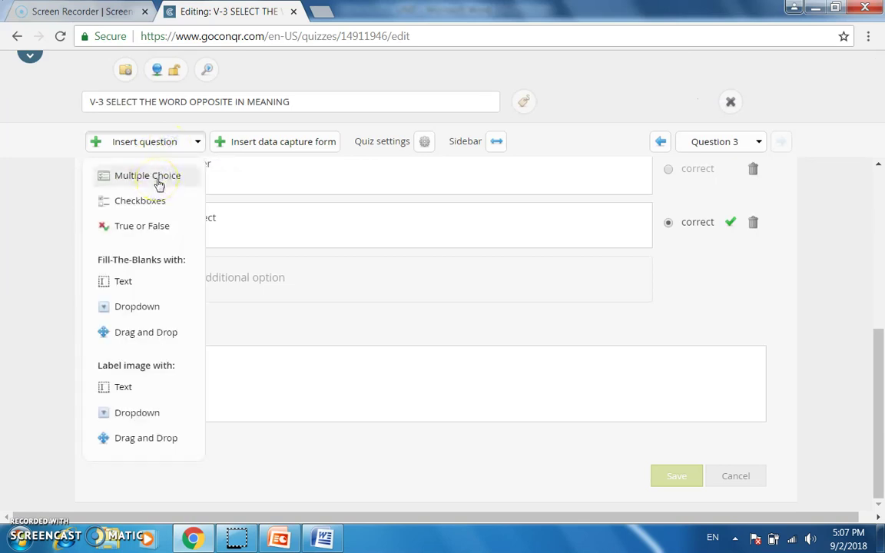
left_click(159, 180)
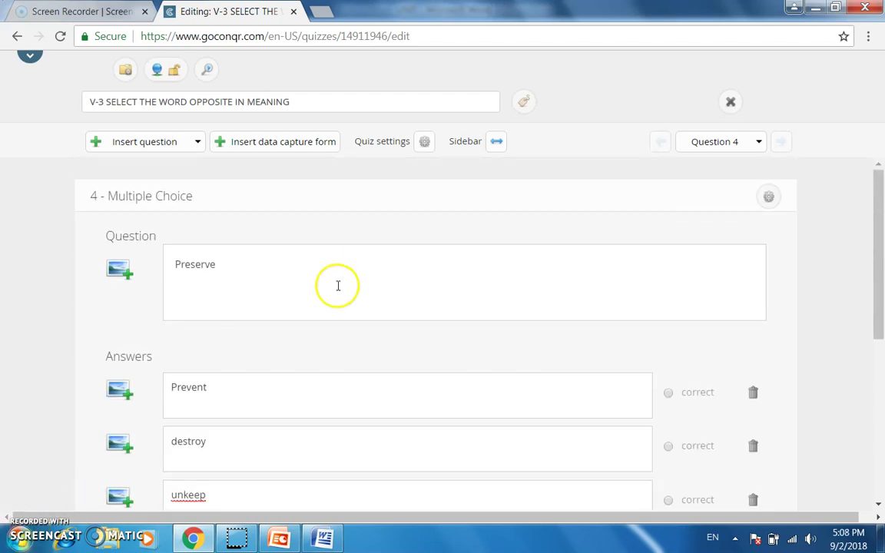
scroll(330, 280, "down", 2)
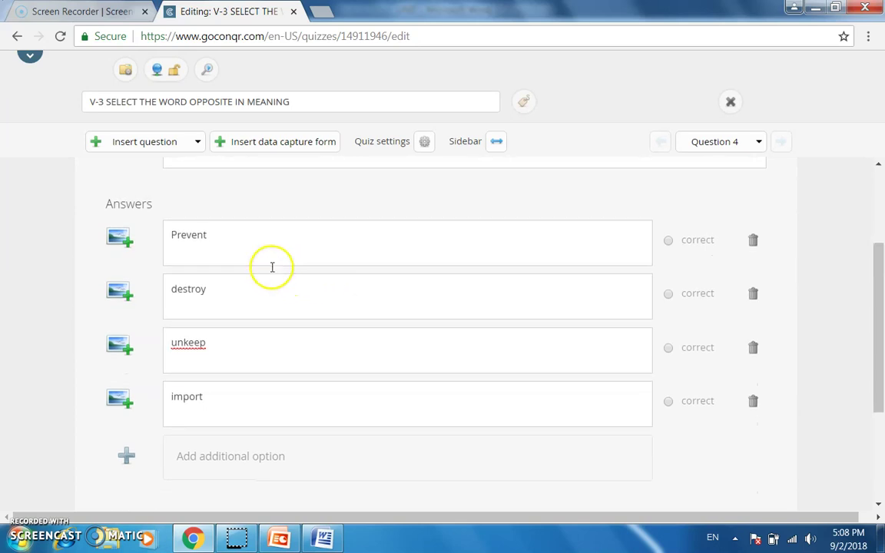
scroll(269, 265, "up", 2)
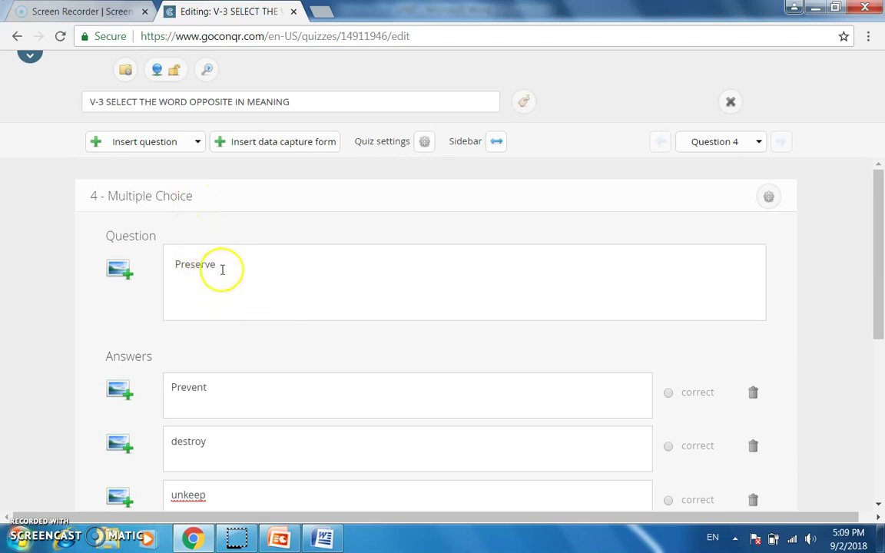
scroll(218, 272, "down", 1)
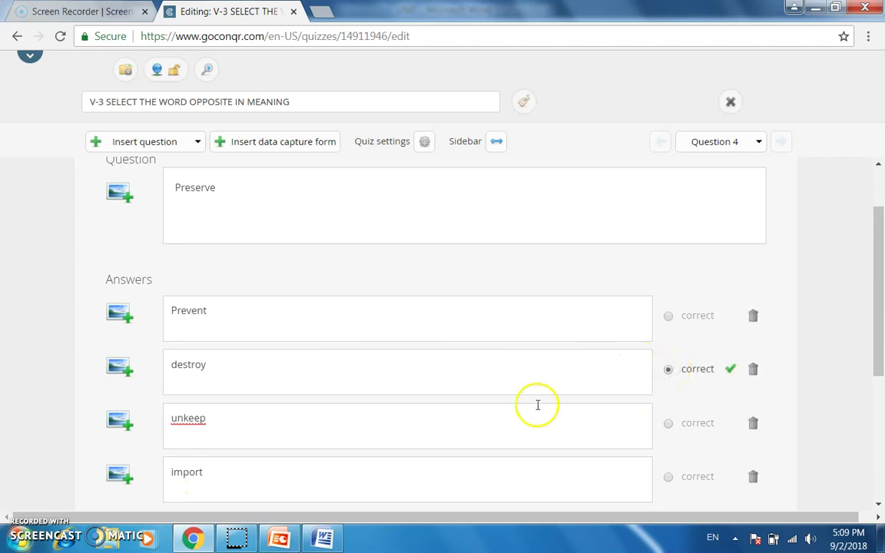
scroll(584, 384, "down", 3)
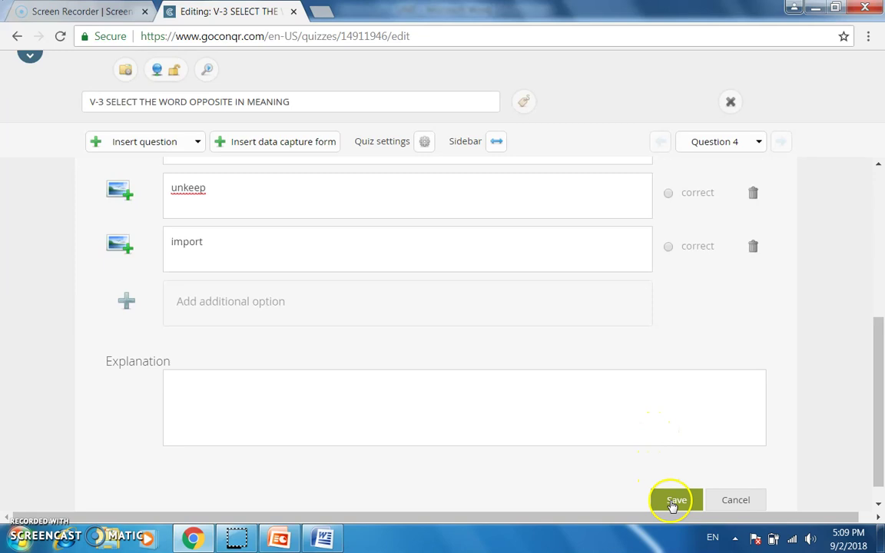
left_click(673, 502)
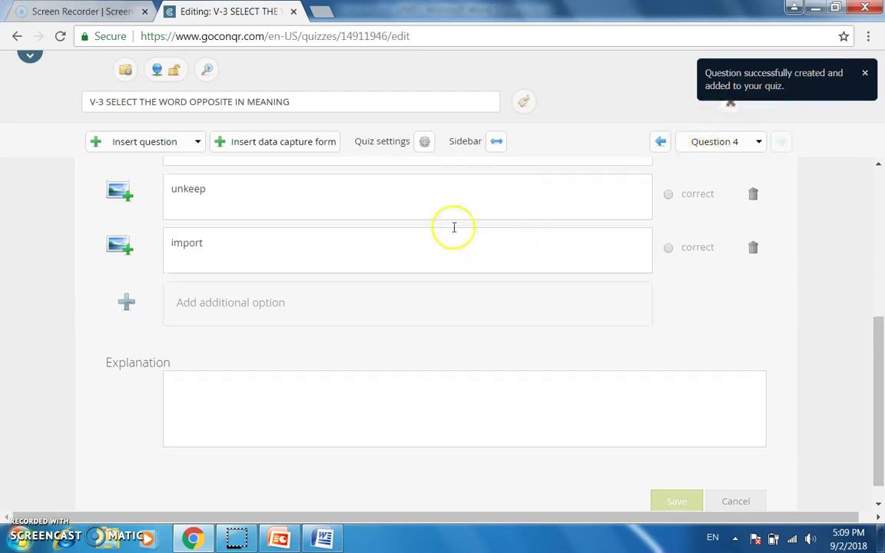
Step: Close the quiz editor, assign the quiz to the English subject and save the resource details
scroll(453, 227, "up", 5)
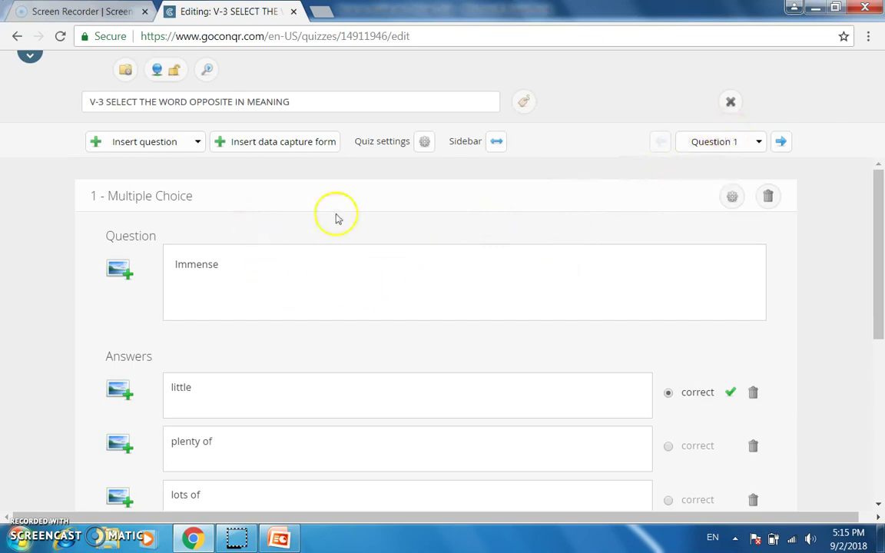
left_click(728, 107)
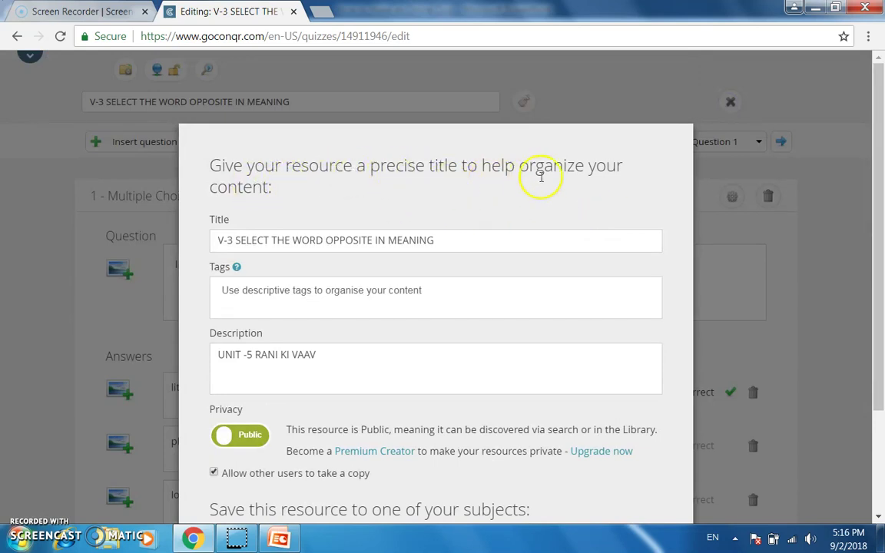
scroll(351, 232, "down", 2)
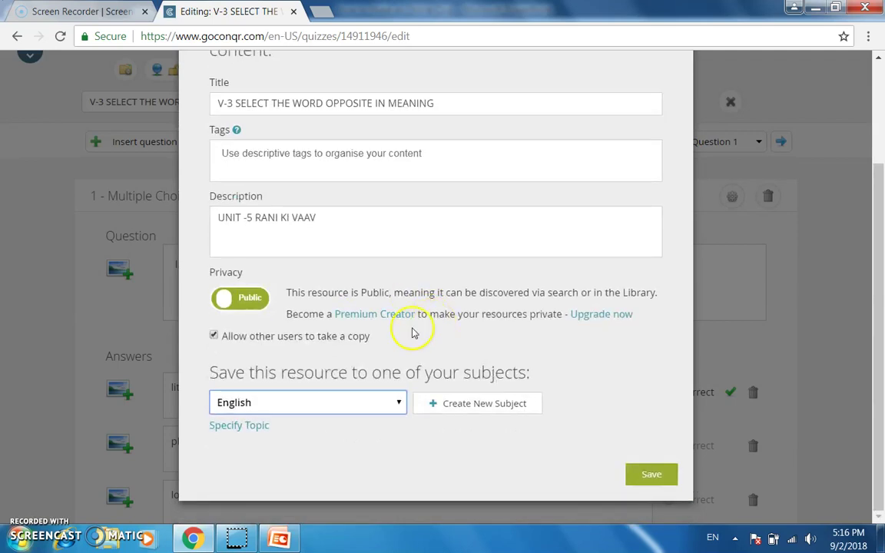
left_click(350, 404)
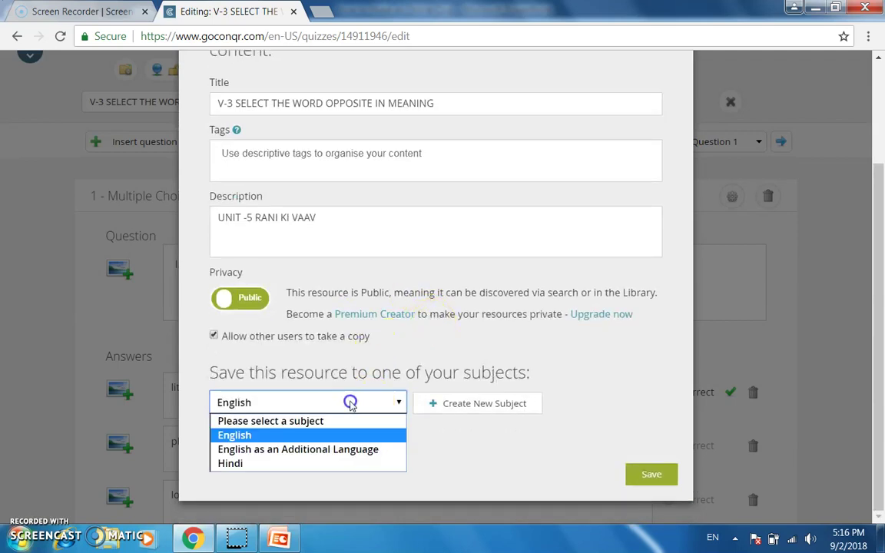
left_click(298, 436)
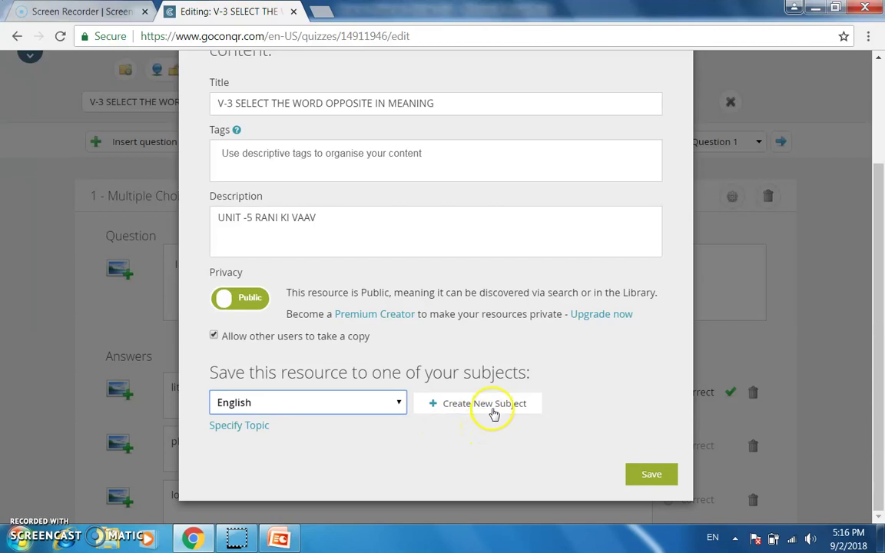
left_click(642, 478)
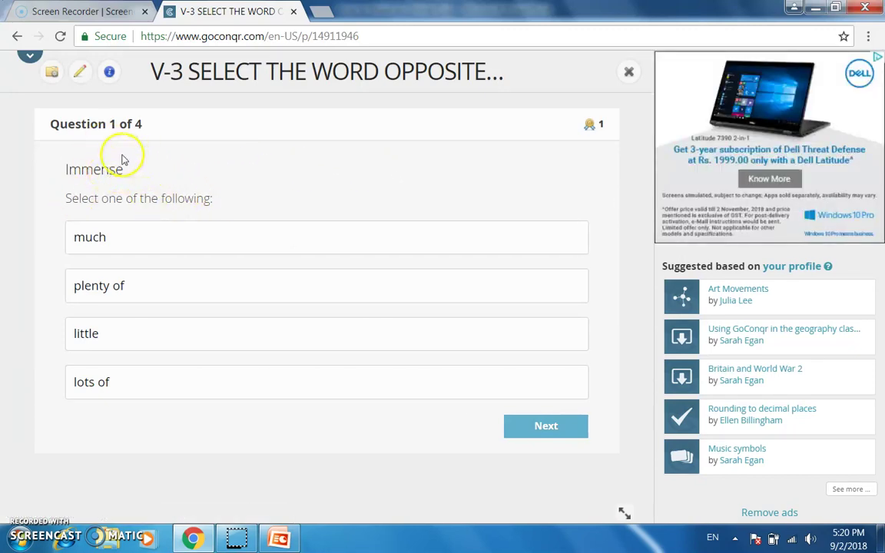
Step: Take the finished quiz, answering "little", "bad", "imperfect" and "destroy" in order, and submit all answers
left_click(118, 339)
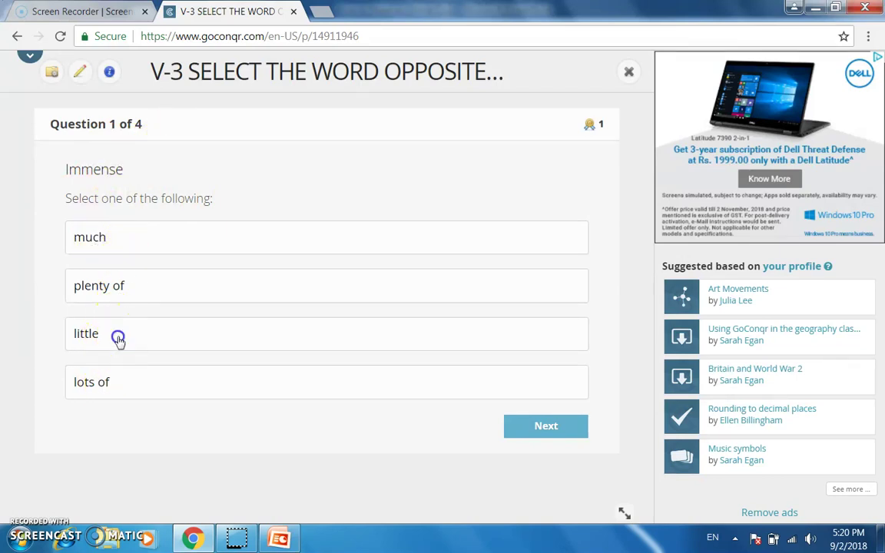
left_click(544, 428)
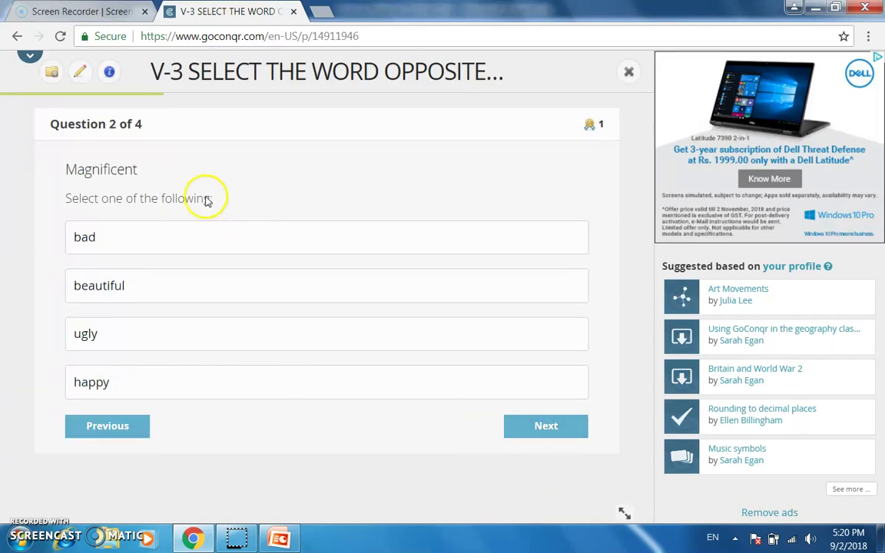
left_click(177, 237)
left_click(520, 429)
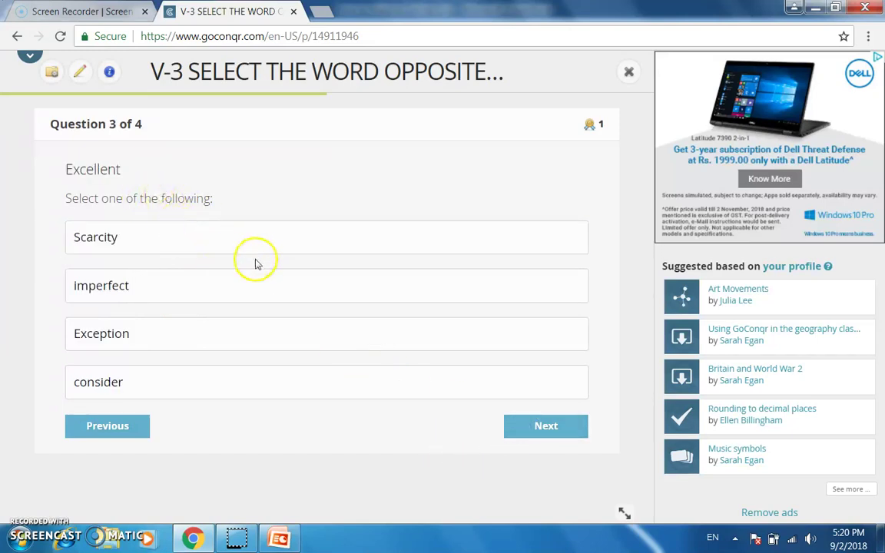
left_click(156, 289)
left_click(547, 427)
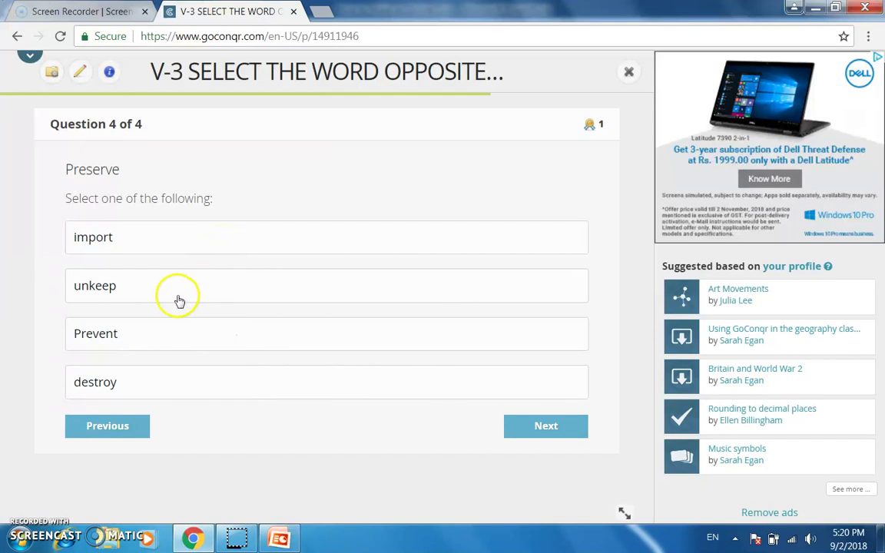
left_click(138, 381)
left_click(548, 426)
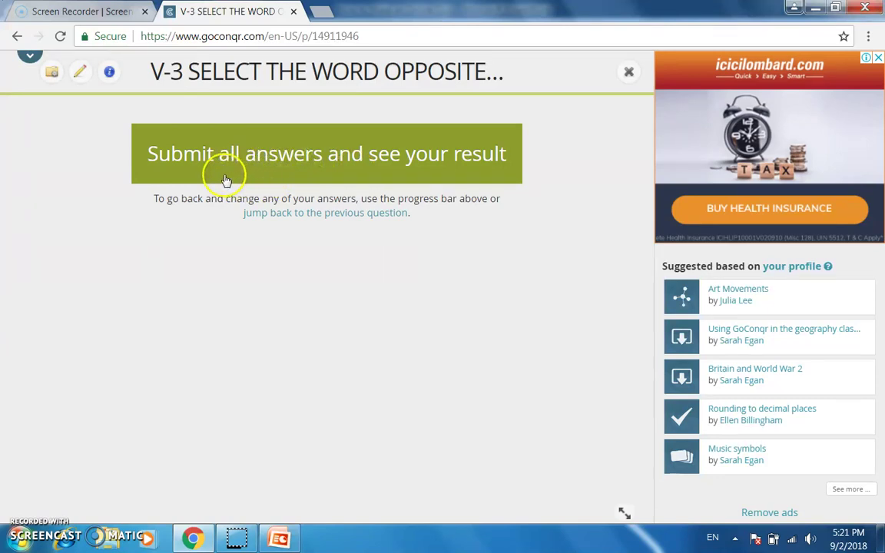
left_click(359, 168)
left_click(382, 182)
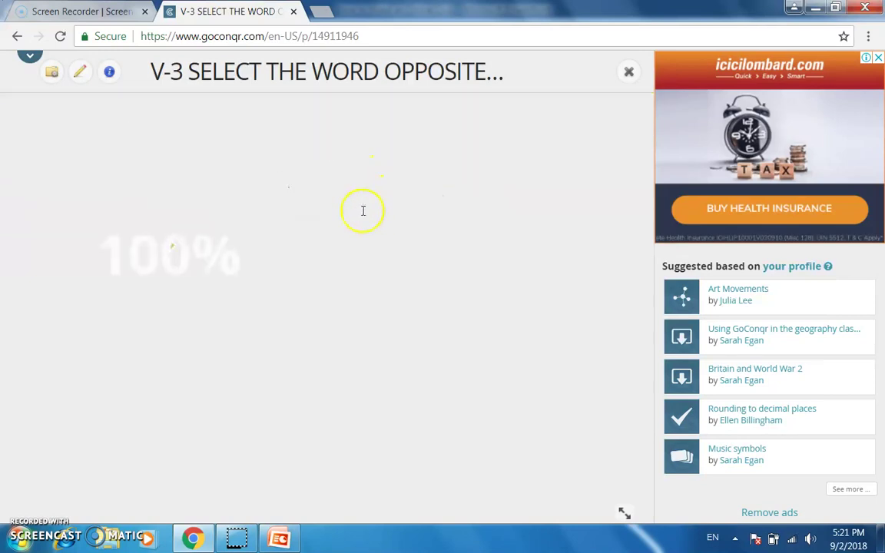